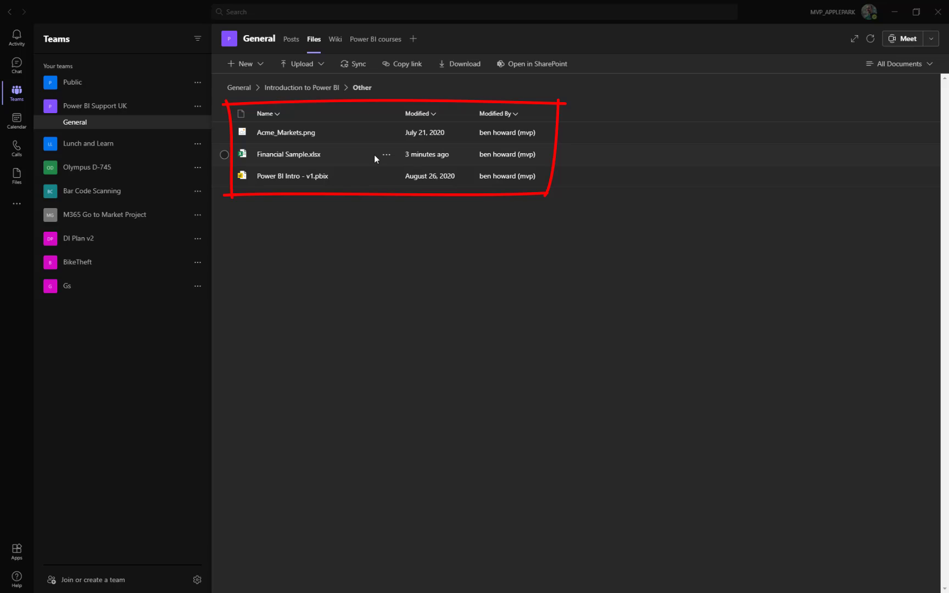
Open the Other folder in SharePoint to view Acme_Markets, Financial Sample and Power BI Intro - v1.
{"action": "left_click", "coordinate": [531, 66]}
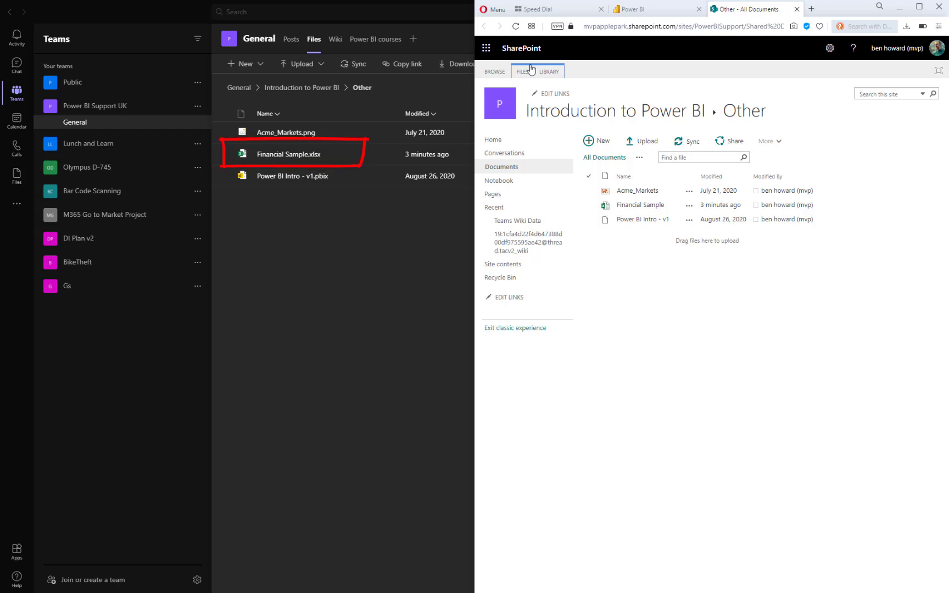
Open Financial Sample.xlsx from the Teams Files folder in desktop Excel.
{"action": "left_click", "coordinate": [309, 160]}
{"action": "left_click", "coordinate": [309, 160]}
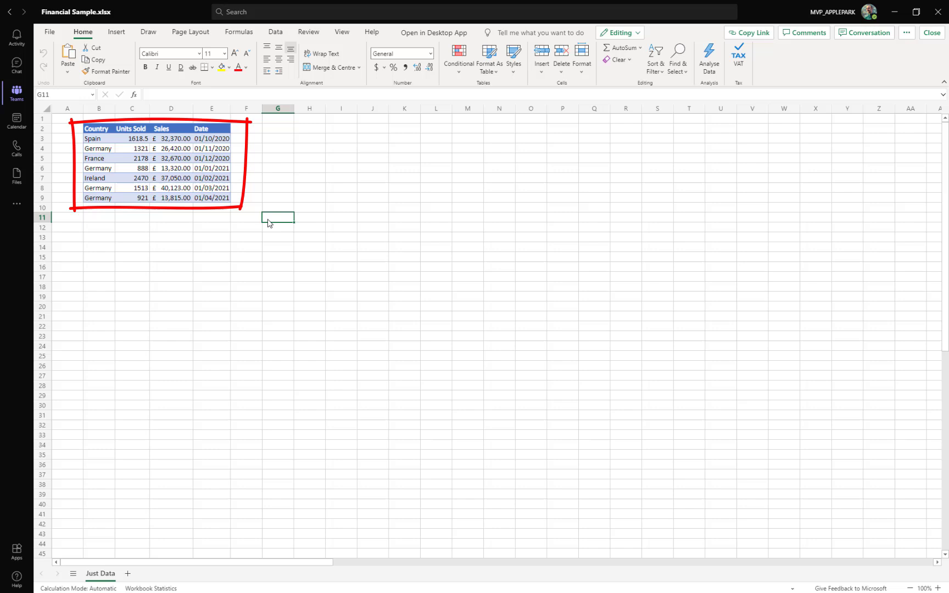
{"action": "left_click", "coordinate": [416, 34]}
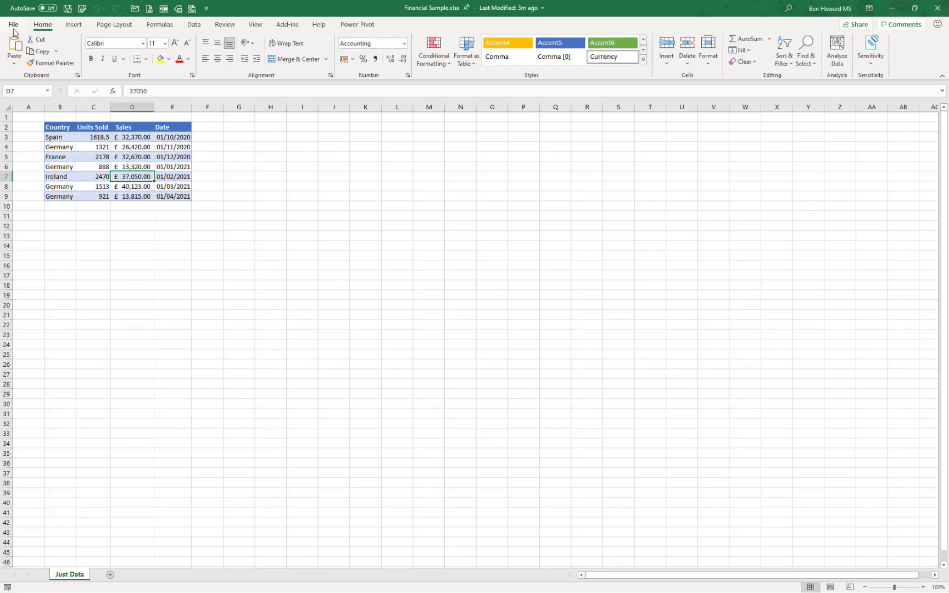
Copy the Financial Sample workbook's SharePoint path from Excel's File > Info page.
{"action": "left_click", "coordinate": [14, 28]}
{"action": "left_click", "coordinate": [27, 120]}
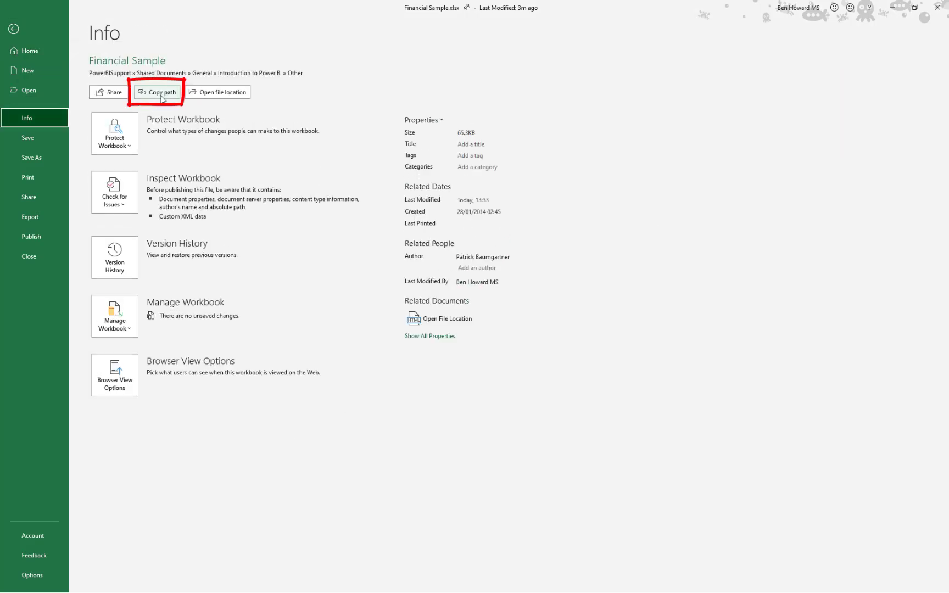
{"action": "left_click", "coordinate": [162, 93]}
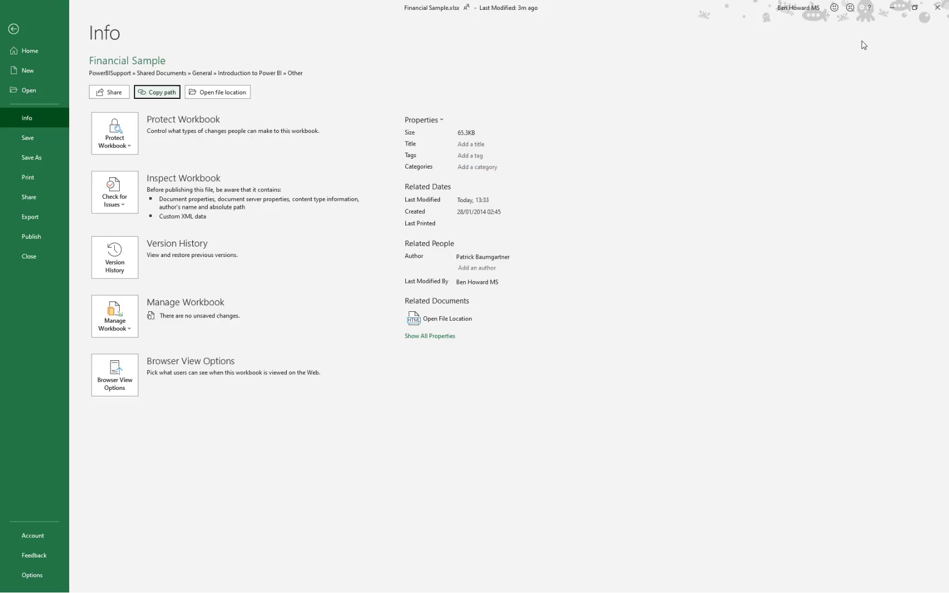
{"action": "key", "text": "Escape"}
Close Excel and connect a Web source to the pasted workbook URL with ?web=1 removed.
{"action": "left_click", "coordinate": [937, 8]}
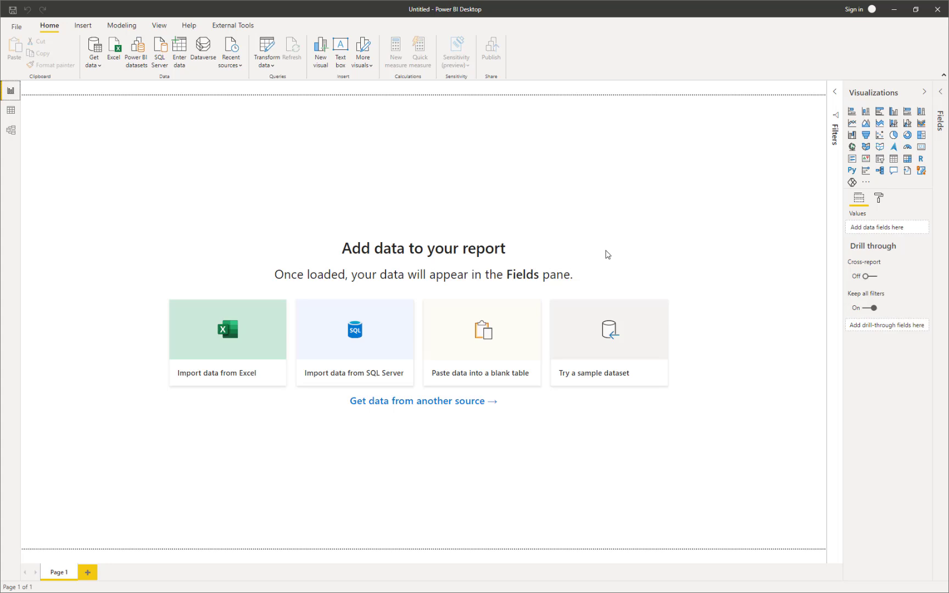
{"action": "left_click", "coordinate": [100, 66]}
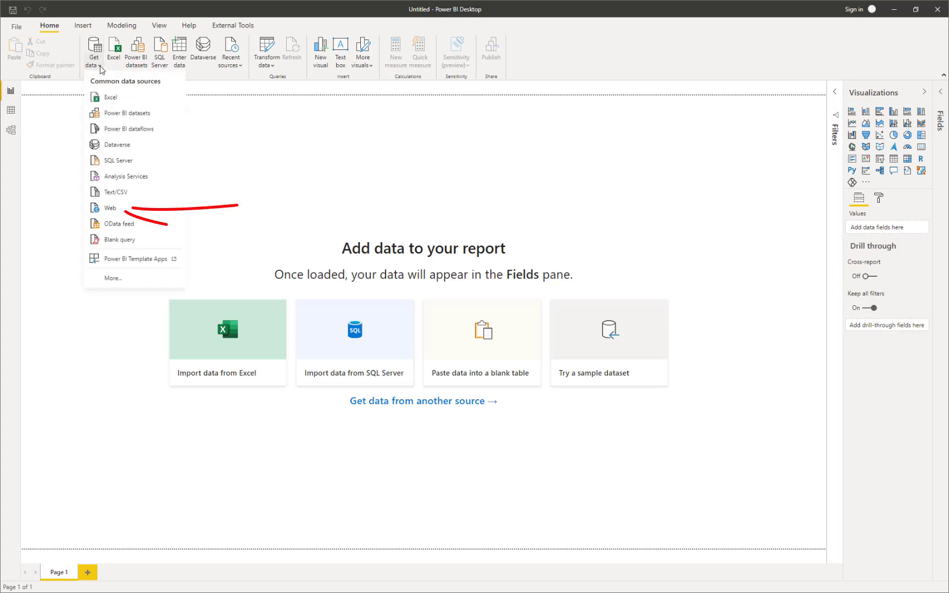
{"action": "left_click", "coordinate": [110, 208]}
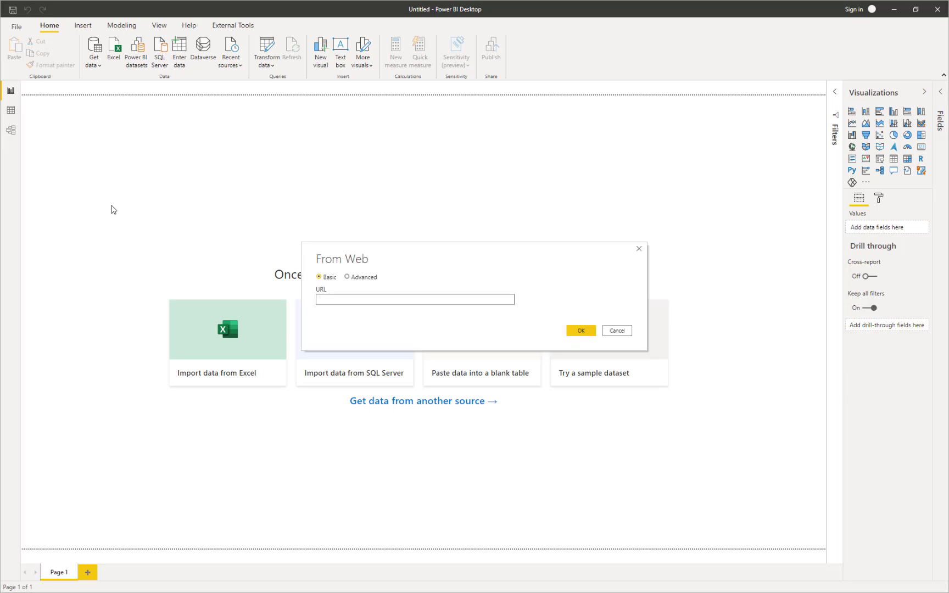
{"action": "key", "text": "ctrl+v"}
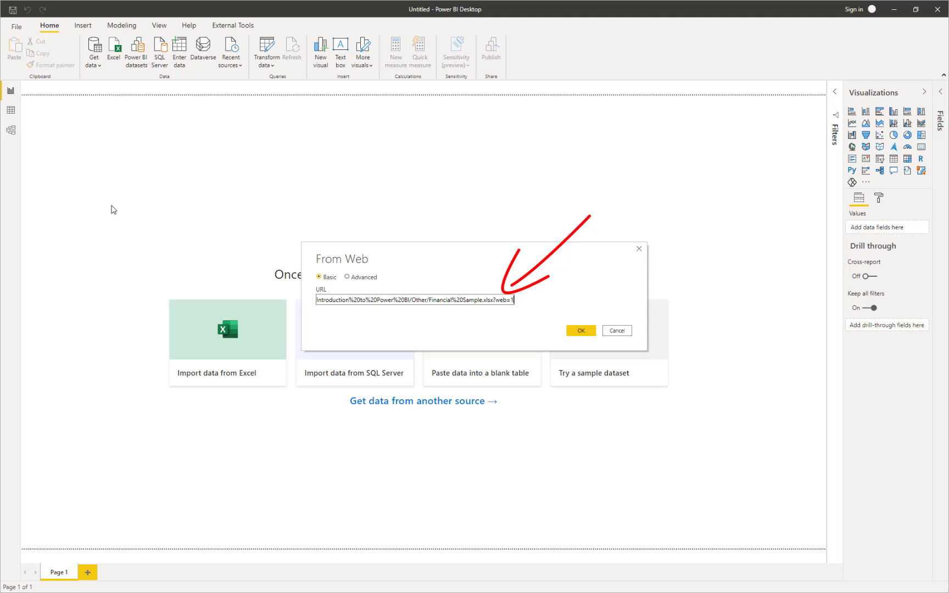
{"action": "key", "text": "Left"}
{"action": "key", "text": "Left"}
{"action": "key", "text": "Left"}
{"action": "key", "text": "Left"}
{"action": "key", "text": "Left"}
{"action": "key", "text": "Left"}
{"action": "key", "text": "Left"}
{"action": "key", "text": "Left"}
{"action": "key", "text": "Left"}
{"action": "key", "text": "Left"}
{"action": "key", "text": "Left"}
{"action": "key", "text": "Left"}
{"action": "key", "text": "Left"}
{"action": "key", "text": "Left"}
{"action": "key", "text": "Left"}
{"action": "key", "text": "Left"}
{"action": "key", "text": "Left"}
{"action": "key", "text": "Left"}
{"action": "key", "text": "Left"}
{"action": "key", "text": "Left"}
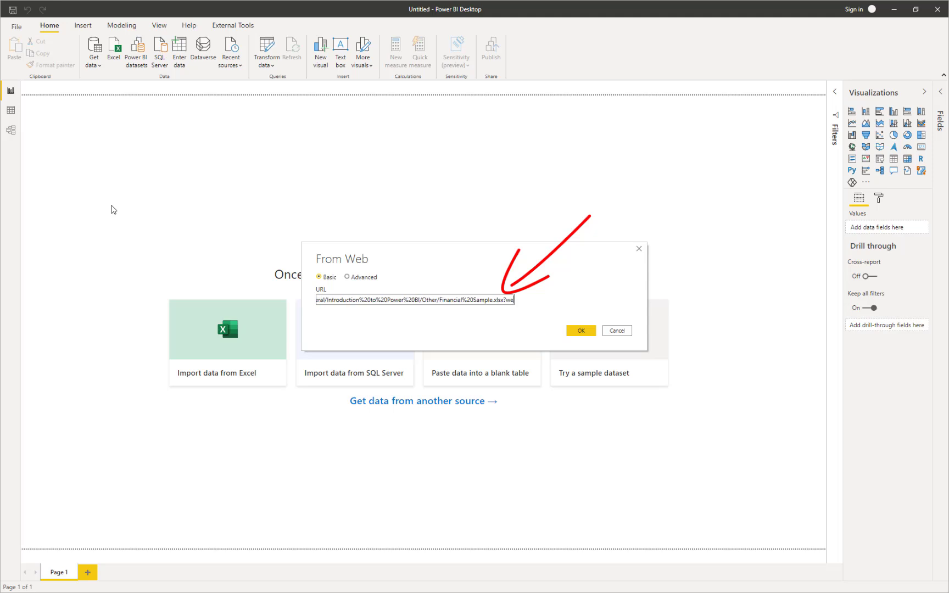
{"action": "key", "text": "BackSpace"}
{"action": "key", "text": "BackSpace"}
{"action": "key", "text": "BackSpace"}
{"action": "key", "text": "BackSpace"}
{"action": "key", "text": "BackSpace"}
{"action": "key", "text": "BackSpace"}
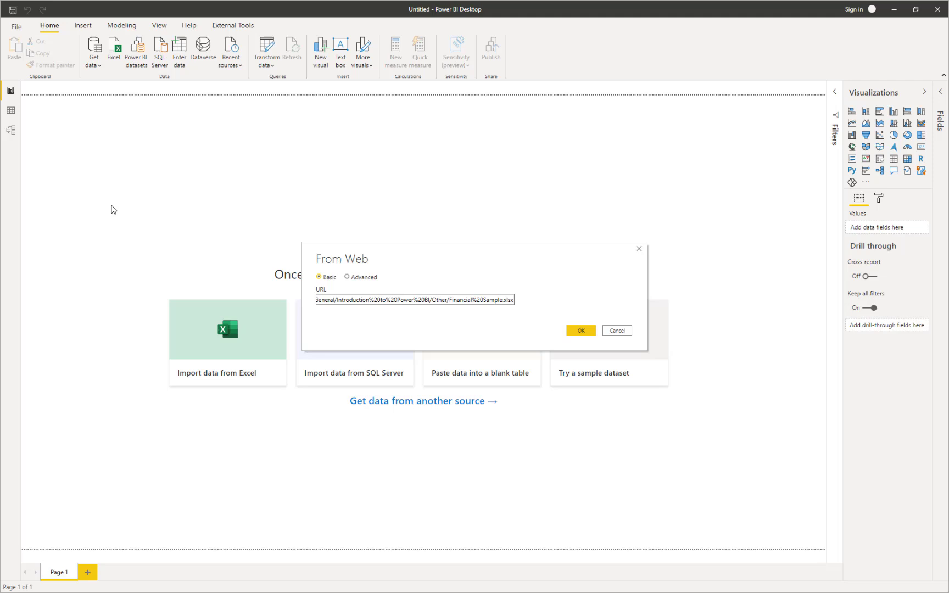
{"action": "key", "text": "Return"}
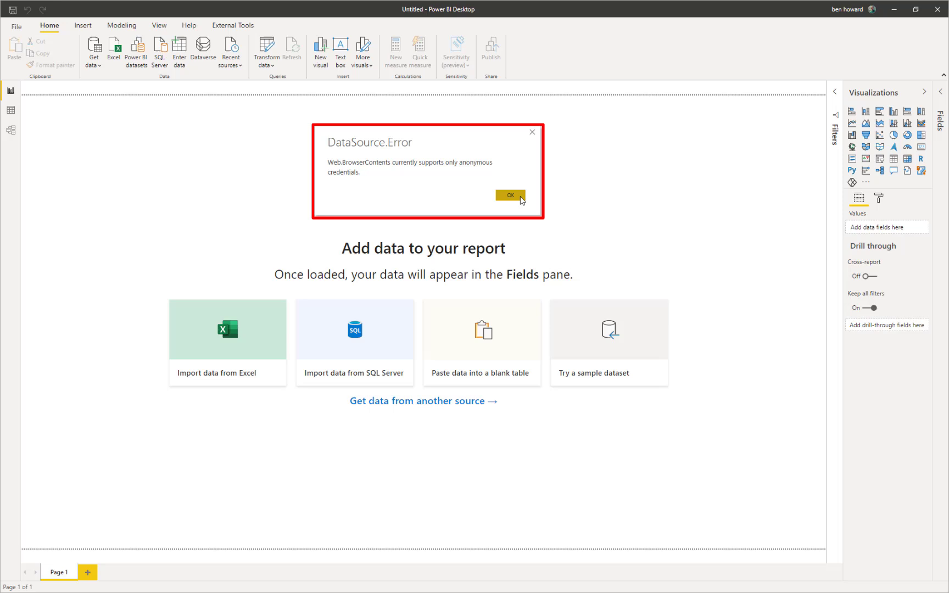
Dismiss the credentials error, load the Just Data table, and expand its fields.
{"action": "left_click", "coordinate": [511, 195]}
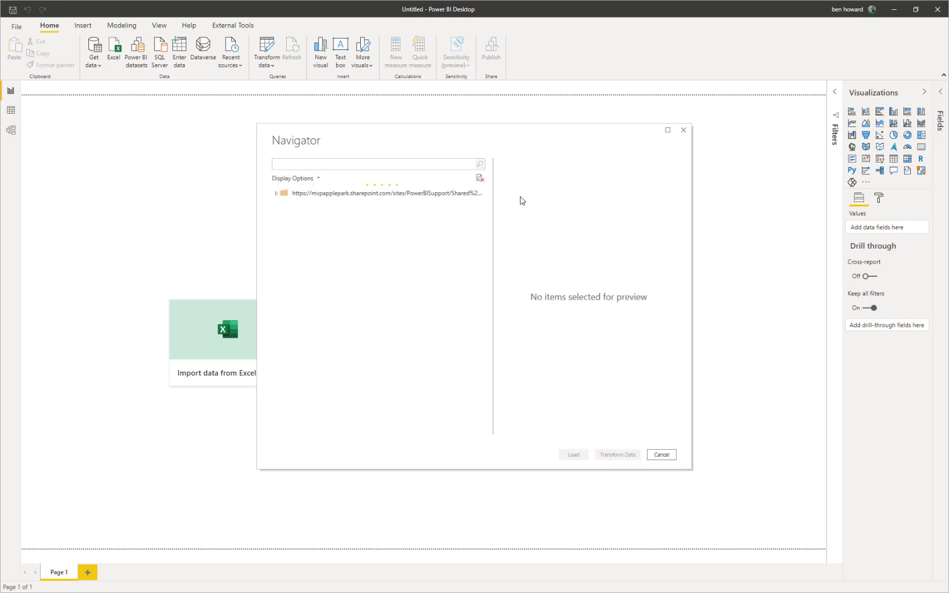
{"action": "left_click", "coordinate": [286, 205]}
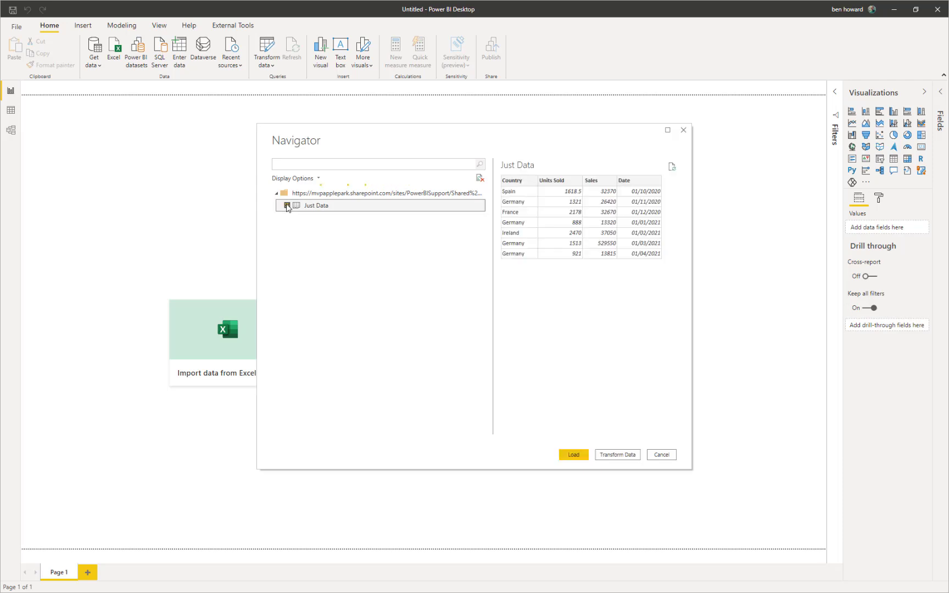
{"action": "left_click", "coordinate": [576, 459]}
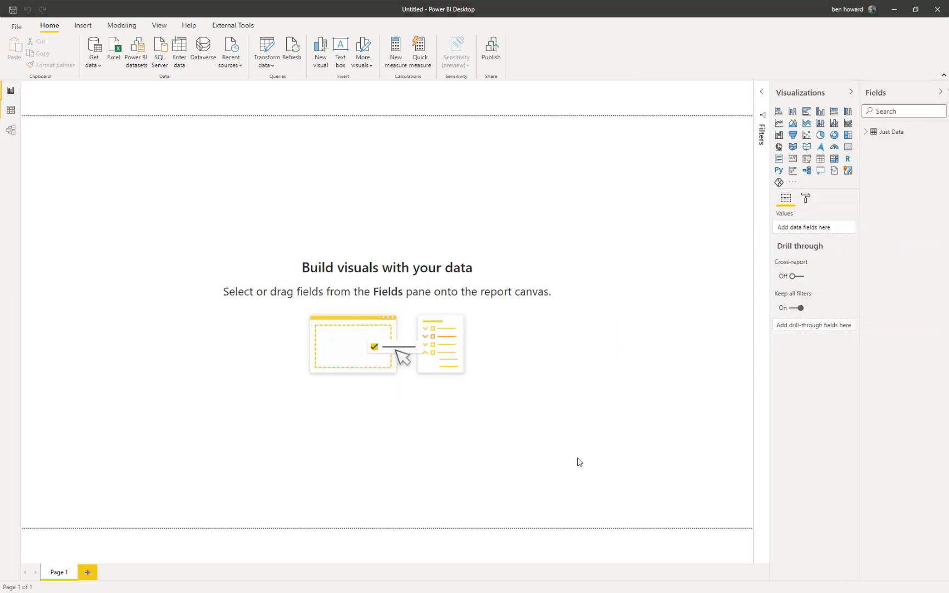
{"action": "left_click", "coordinate": [866, 132]}
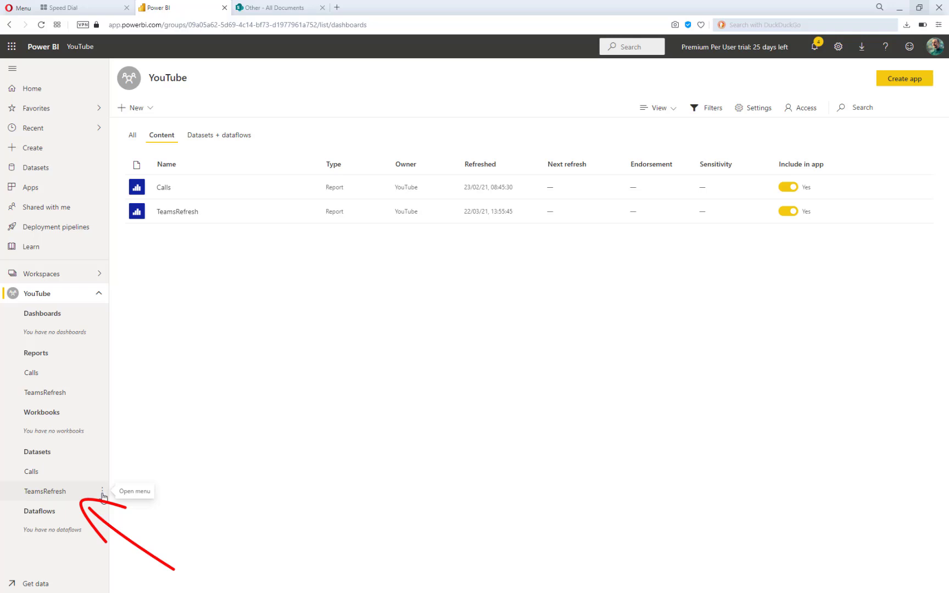
Open the Schedule refresh settings for the TeamsRefresh dataset.
{"action": "left_click", "coordinate": [103, 495]}
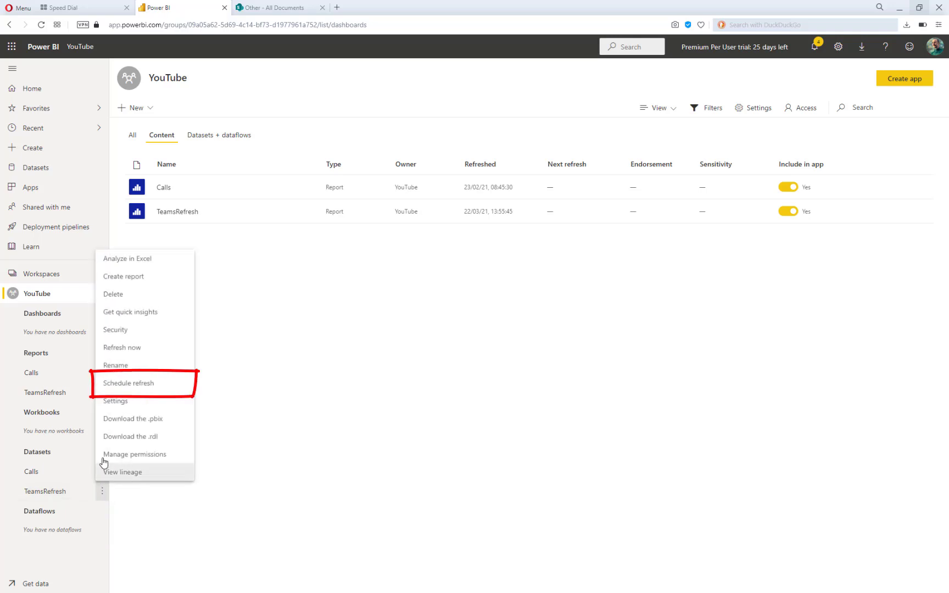
{"action": "left_click", "coordinate": [112, 384]}
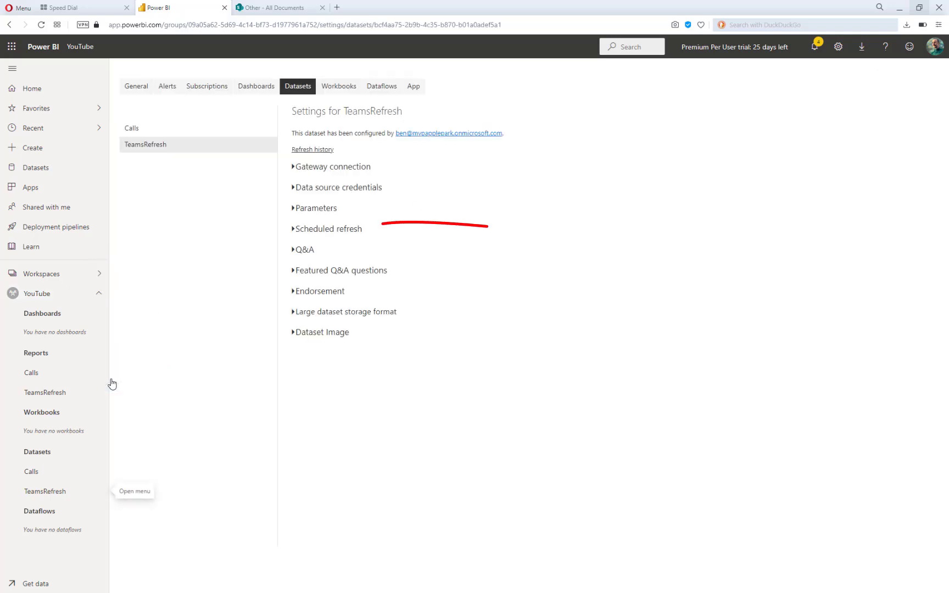
Turn on scheduled refresh for TeamsRefresh daily at 9:00 AM and apply it.
{"action": "left_click", "coordinate": [294, 234]}
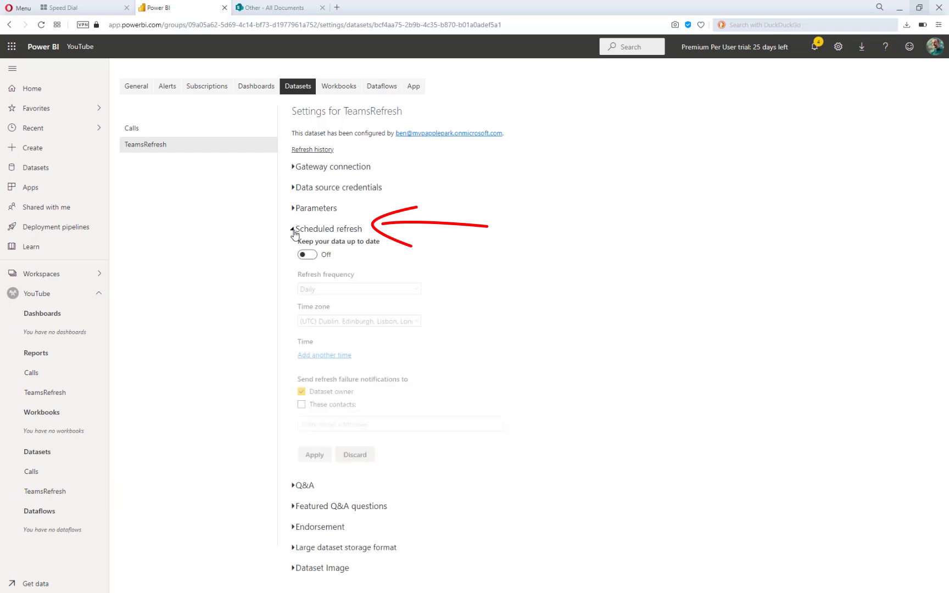
{"action": "left_click", "coordinate": [308, 255]}
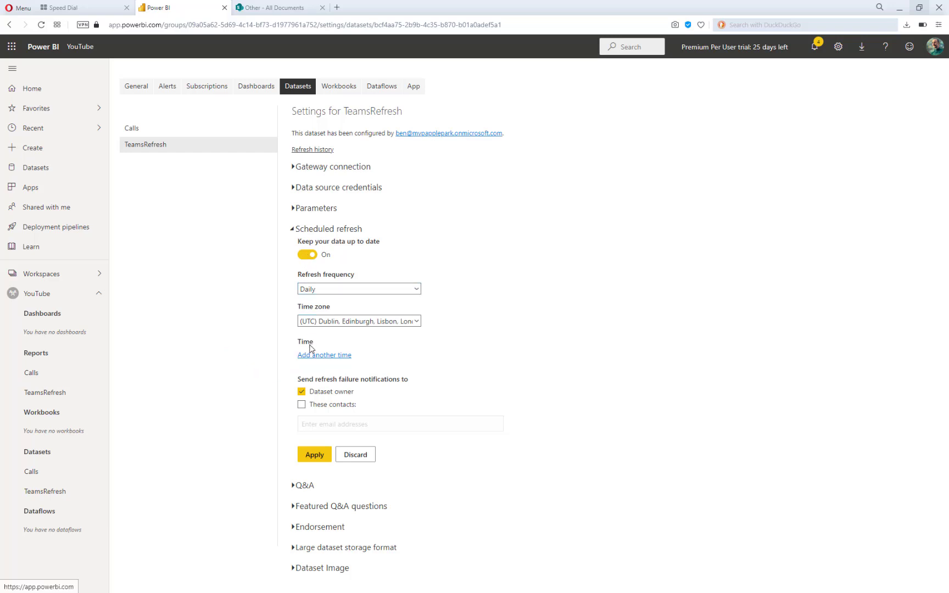
{"action": "left_click", "coordinate": [307, 357]}
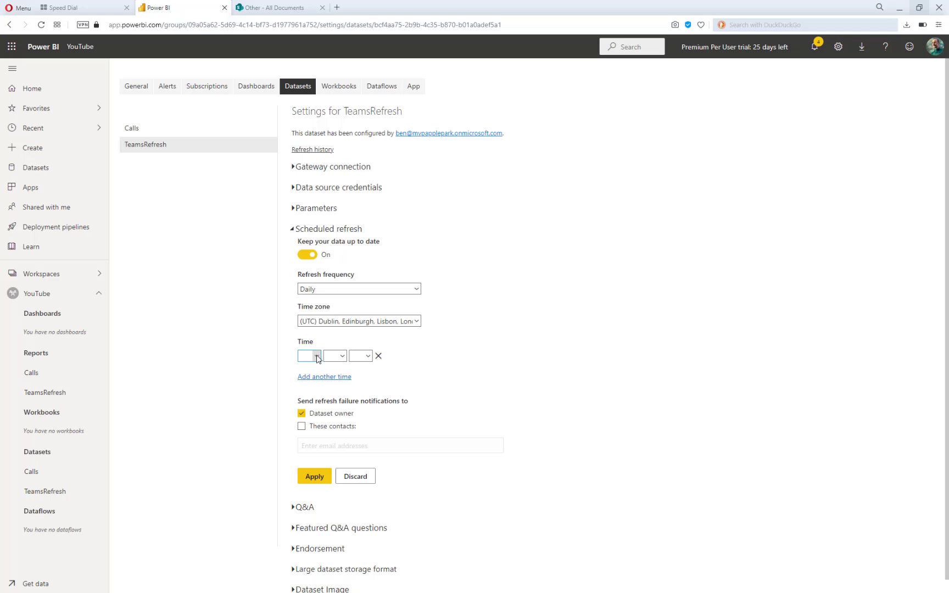
{"action": "left_click", "coordinate": [317, 357]}
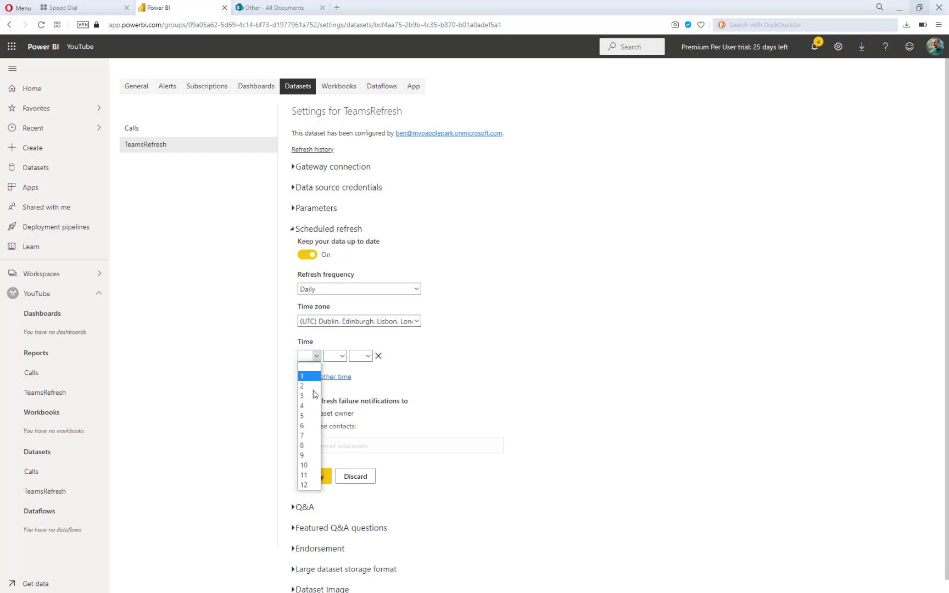
{"action": "left_click", "coordinate": [309, 455]}
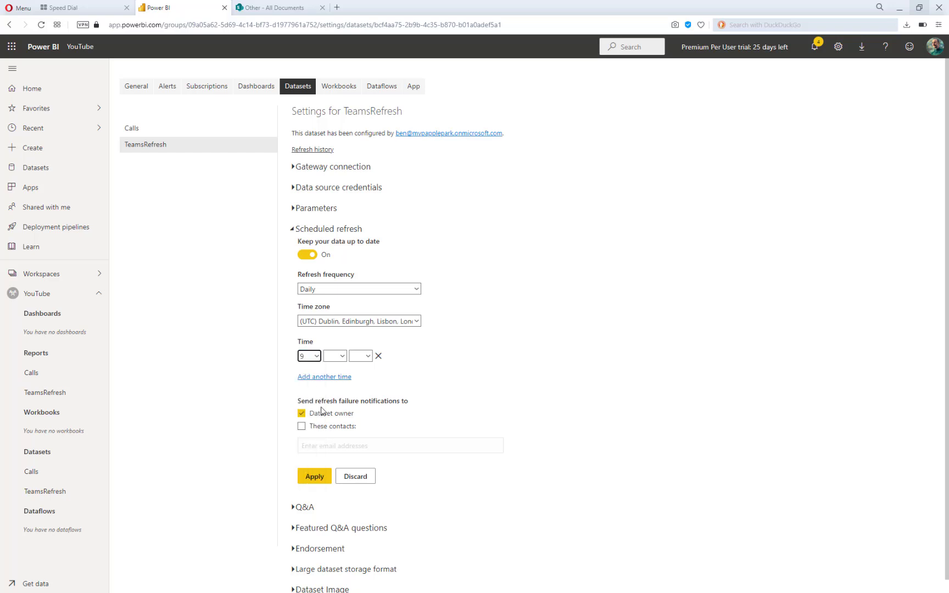
{"action": "left_click", "coordinate": [342, 355]}
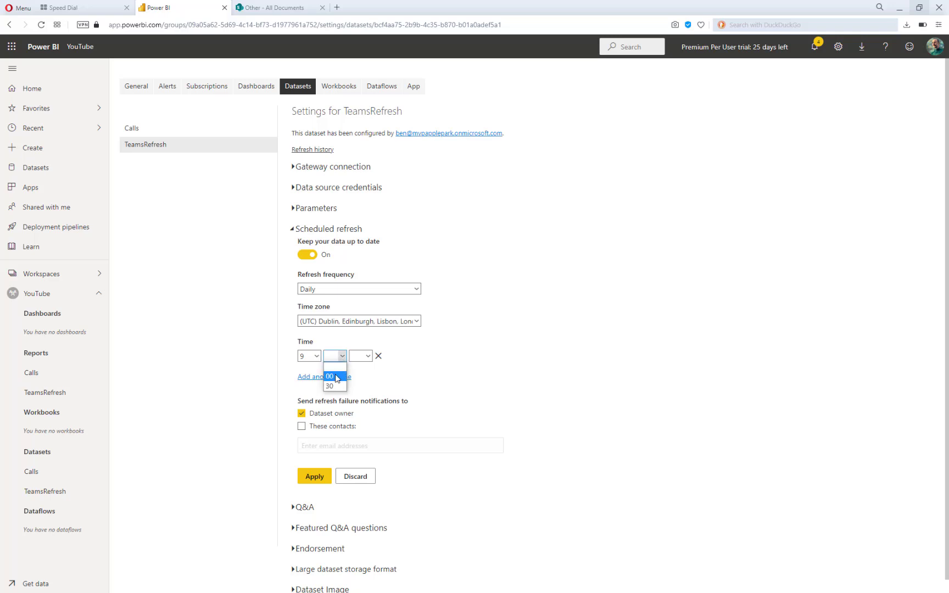
{"action": "left_click", "coordinate": [337, 378]}
{"action": "left_click", "coordinate": [361, 356]}
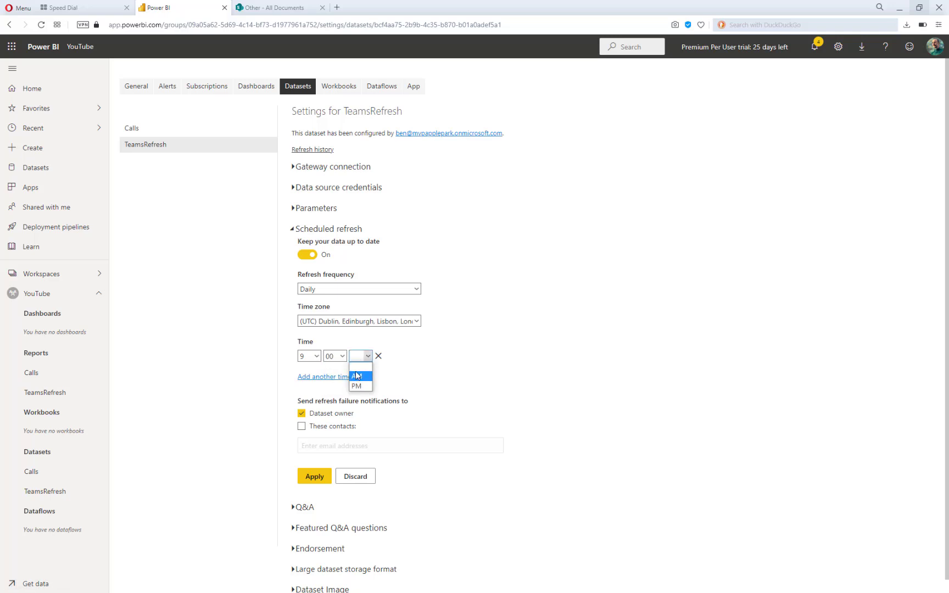
{"action": "left_click", "coordinate": [357, 376]}
{"action": "left_click", "coordinate": [314, 477]}
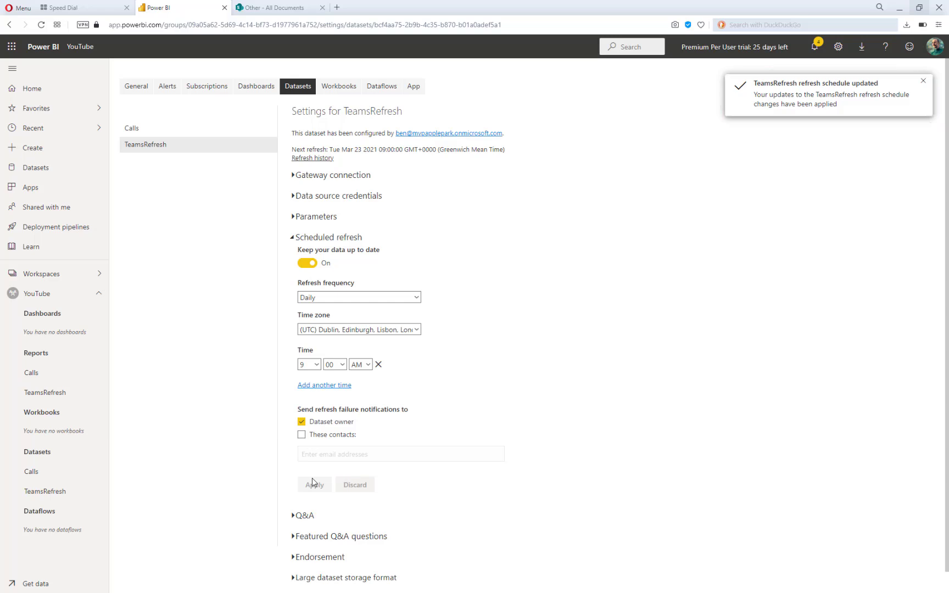
Close the TeamsRefresh options menu unused and return to the SharePoint Other library.
{"action": "left_click", "coordinate": [102, 491]}
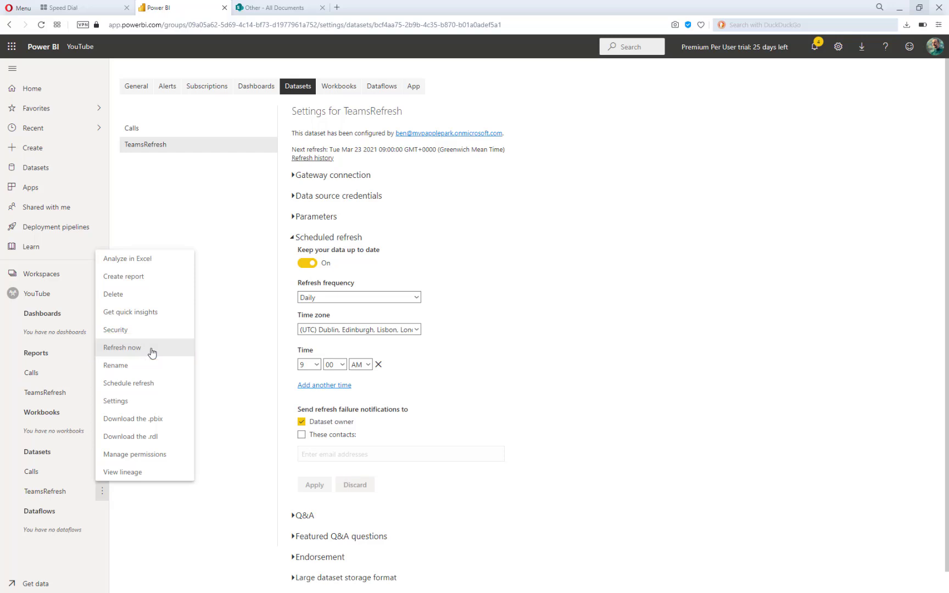
{"action": "left_click", "coordinate": [219, 346]}
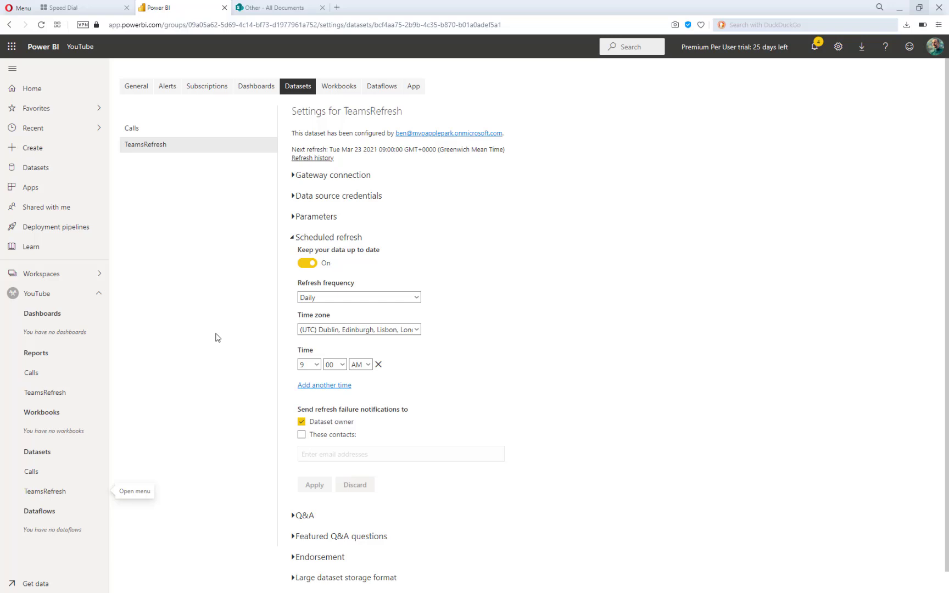
{"action": "left_click", "coordinate": [258, 8]}
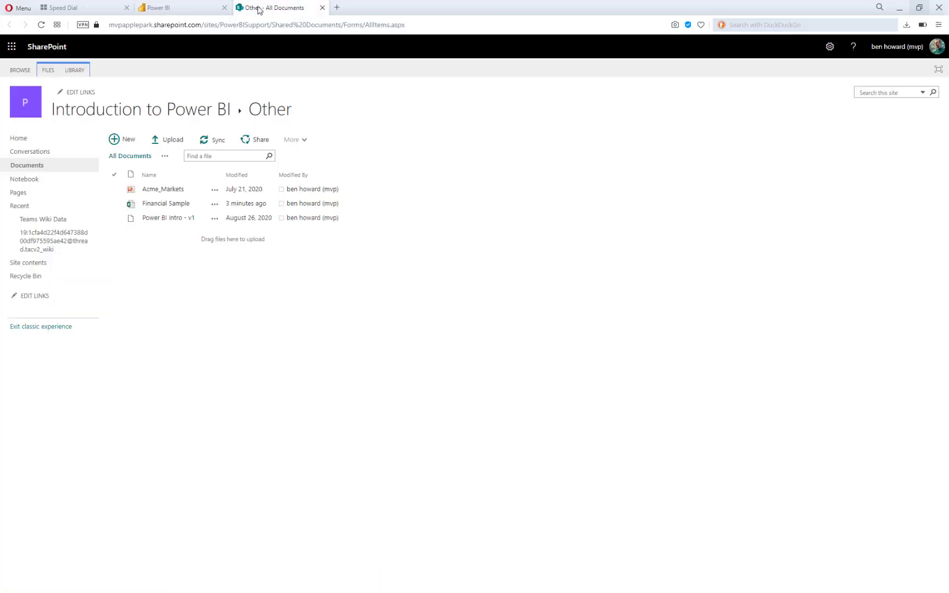
Open Financial Sample in Excel for the web, then return to the TeamsRefresh report.
{"action": "left_click", "coordinate": [172, 206]}
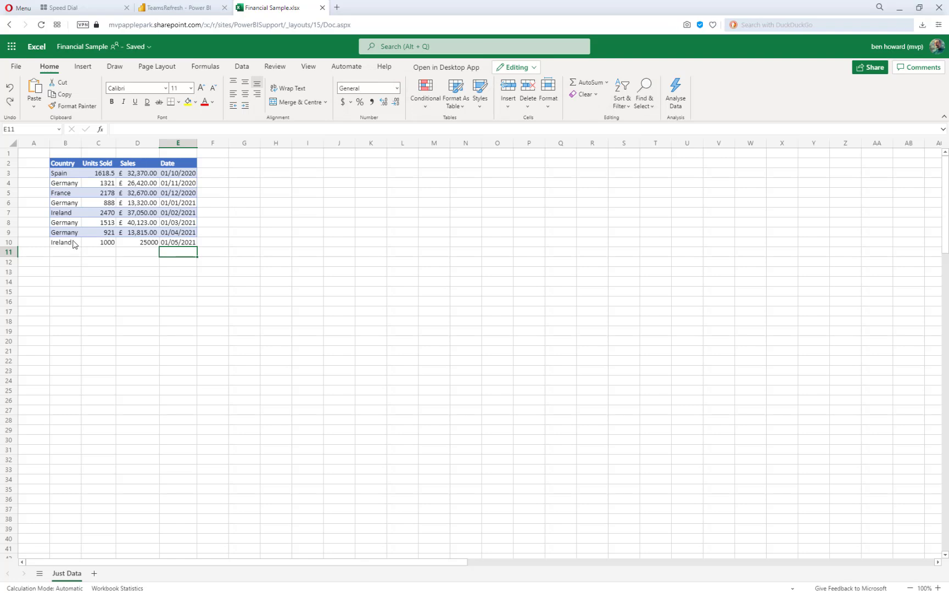
{"action": "left_click", "coordinate": [172, 11]}
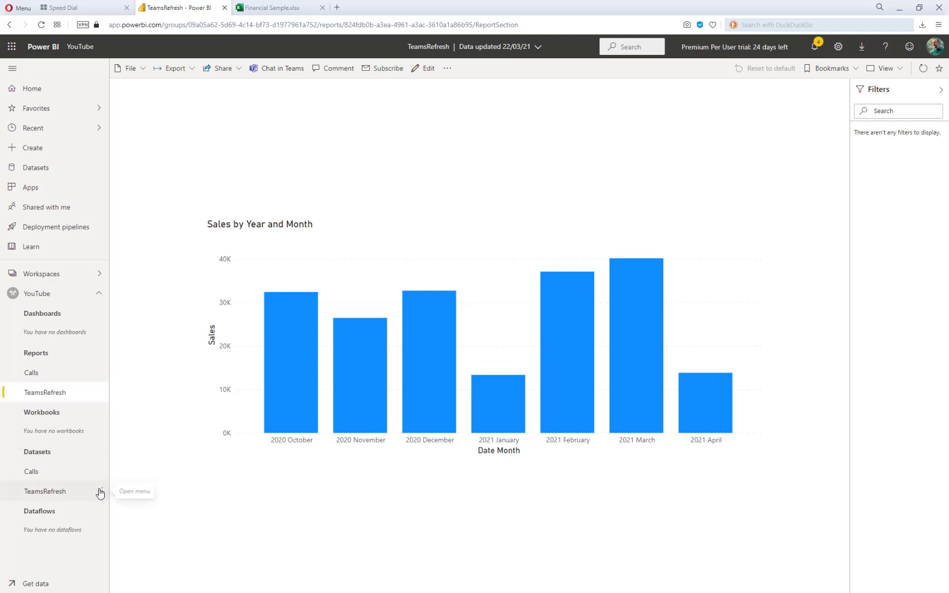
Start an on-demand Refresh now of the TeamsRefresh dataset.
{"action": "left_click", "coordinate": [101, 492]}
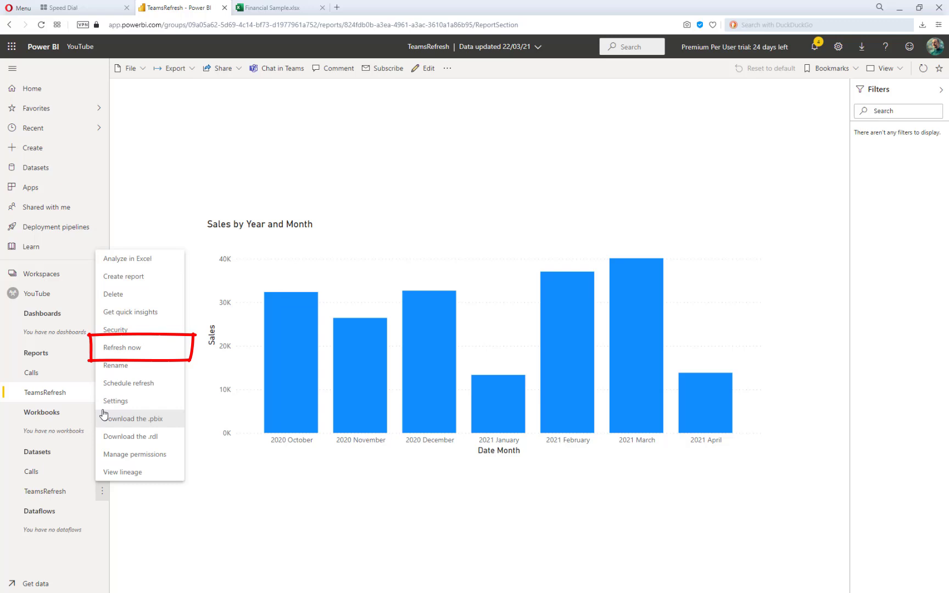
{"action": "left_click", "coordinate": [109, 353]}
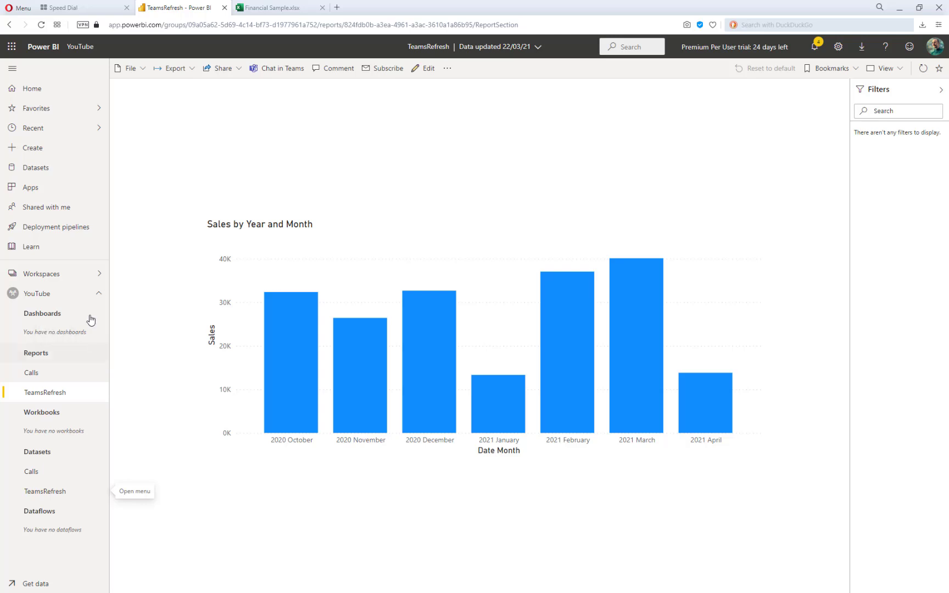
Check TeamsRefresh's refresh times: last 22/03/21 14:30:42, next 23/03/21 09:00:00.
{"action": "left_click", "coordinate": [76, 297]}
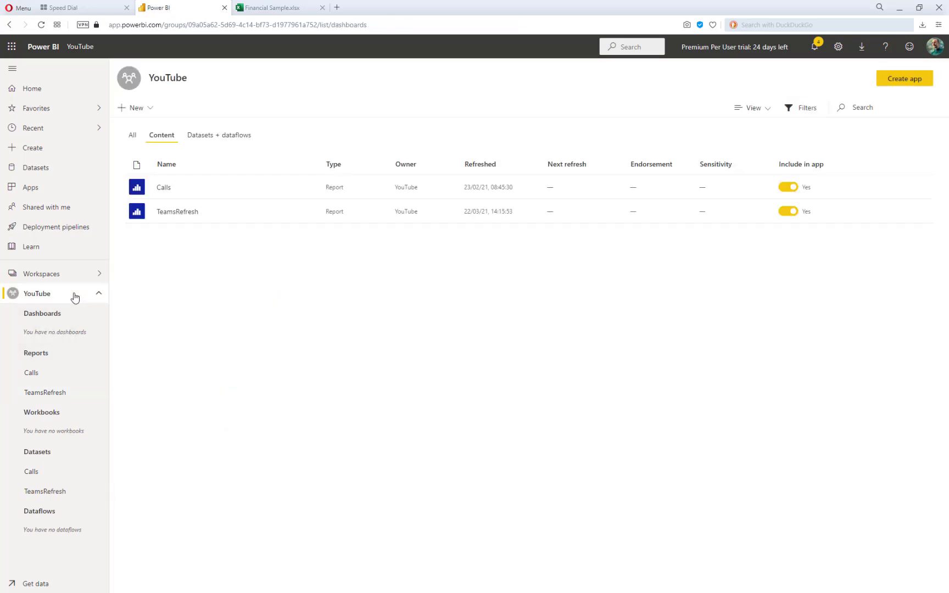
{"action": "left_click", "coordinate": [198, 136]}
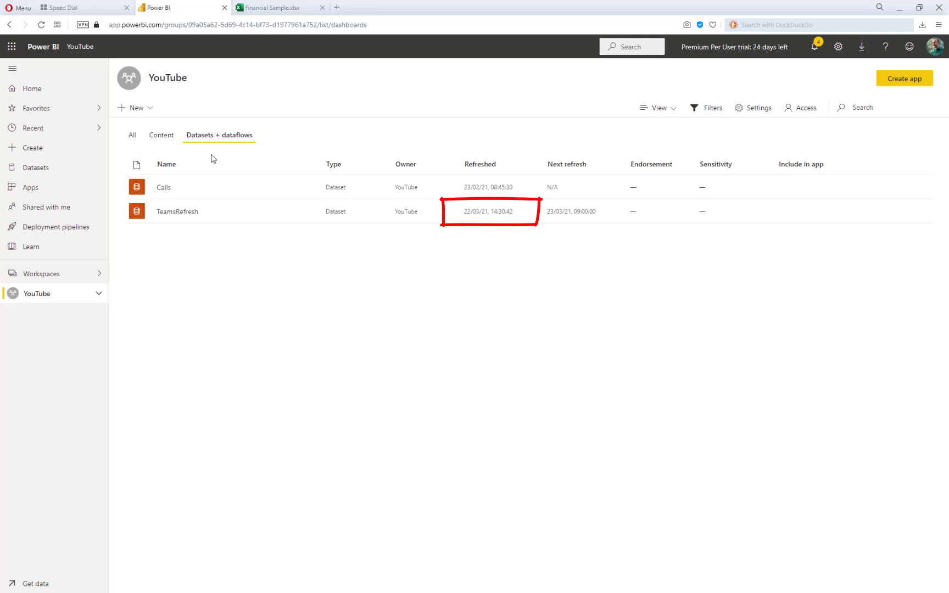
{"action": "left_click", "coordinate": [99, 296]}
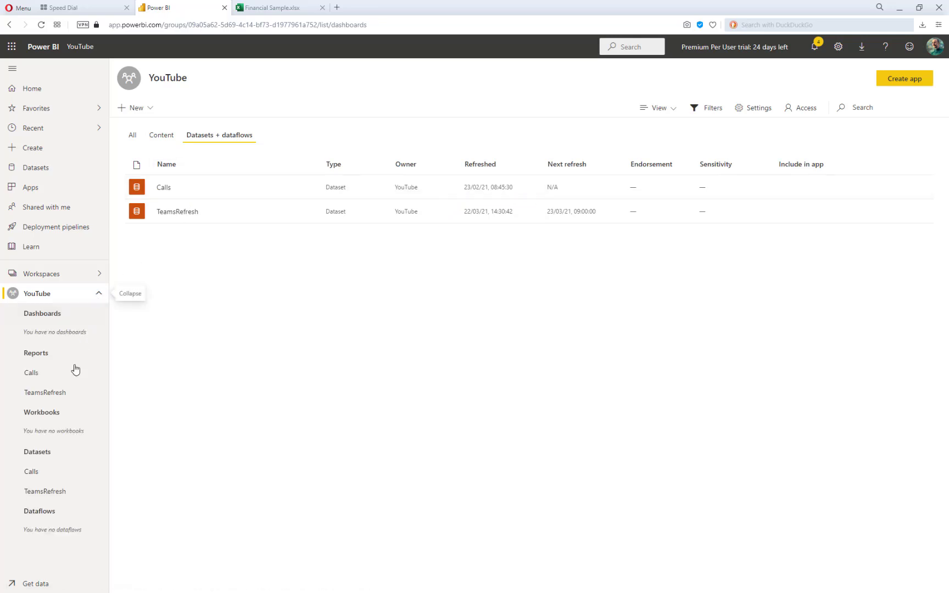
Reopen the TeamsRefresh report and confirm the 2021 May bar and the 22/03/21, 14:30 update time.
{"action": "left_click", "coordinate": [80, 393]}
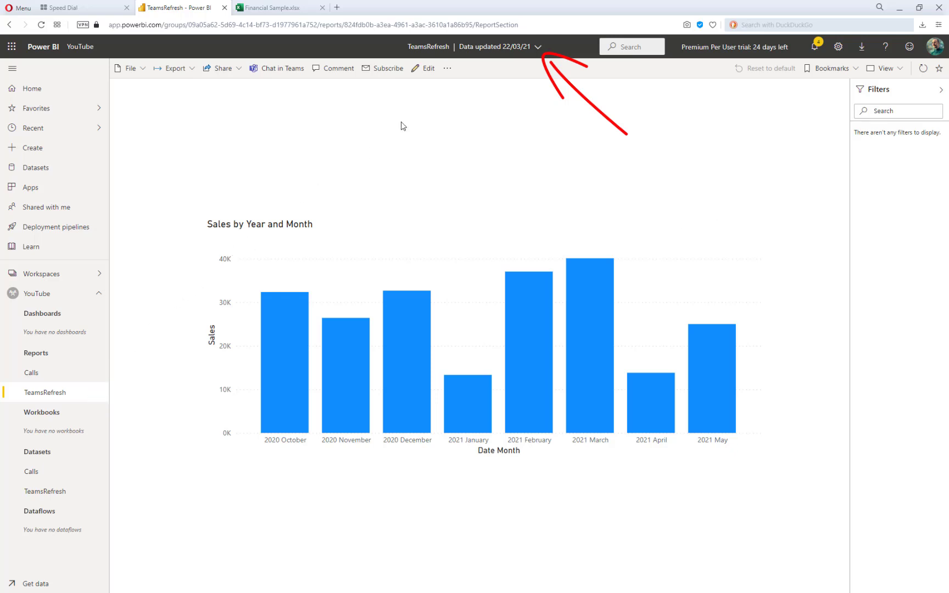
{"action": "left_click", "coordinate": [535, 48]}
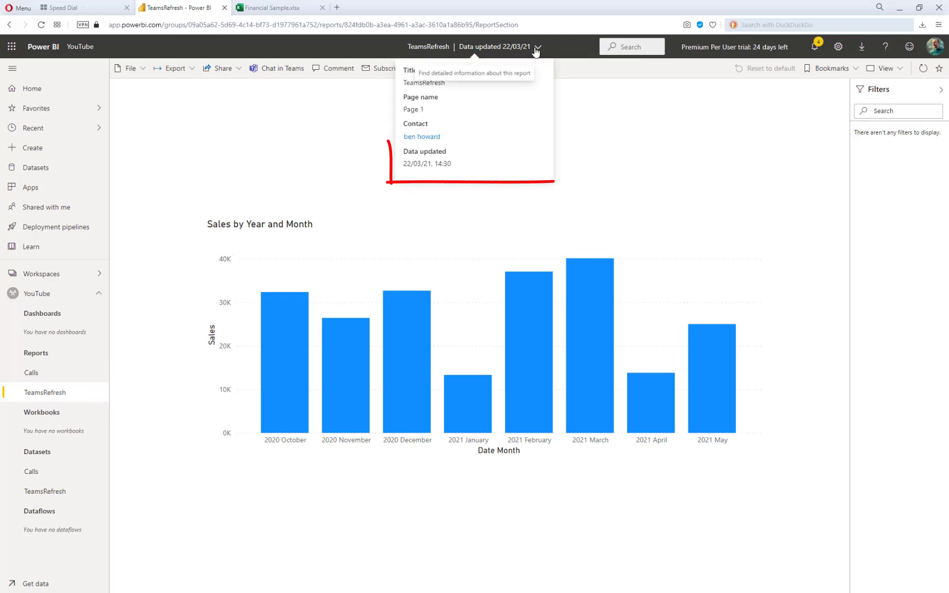